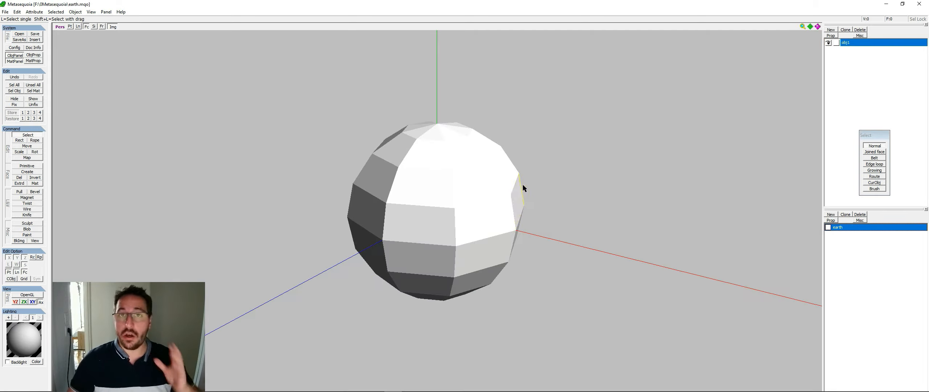
# Step: Display the points and lines of the sphere mesh over its faces
pyautogui.moveTo(522, 185)
pyautogui.mouseDown(button='right')
pyautogui.moveTo(591, 178)
pyautogui.moveTo(526, 183)
pyautogui.mouseUp(button='right')
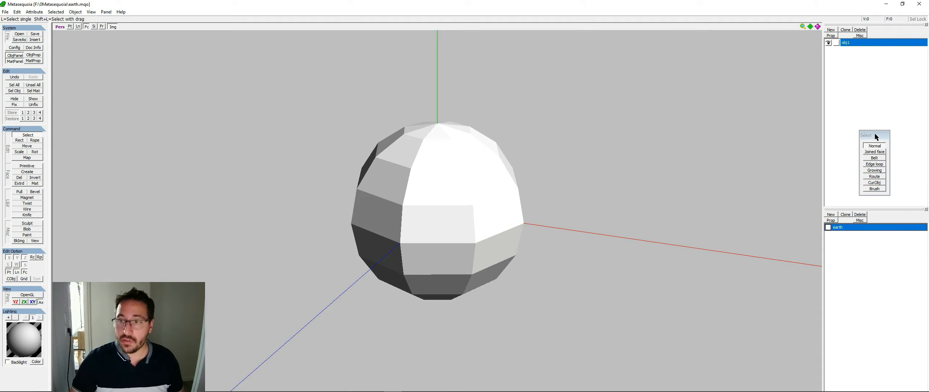
pyautogui.moveTo(485, 217); pyautogui.dragTo(565, 219, button='right')
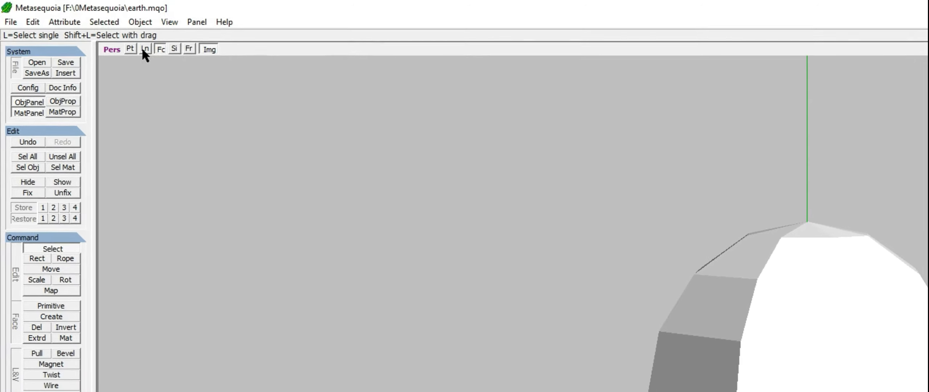
pyautogui.click(123, 46)
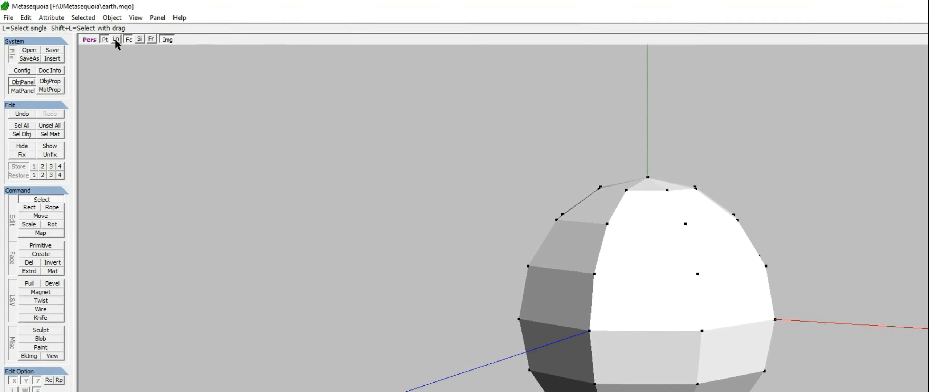
pyautogui.click(137, 46)
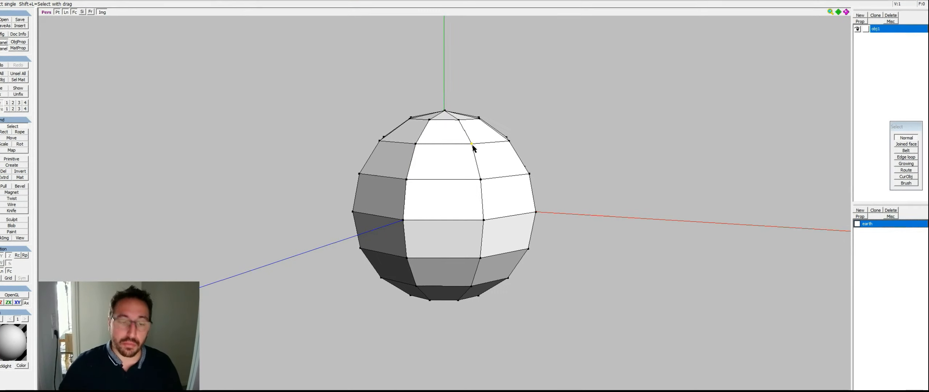
# Step: Try deleting a vertex and a single face on the sphere's upper front, undoing each deletion
pyautogui.click(470, 146)
pyautogui.press('Delete')
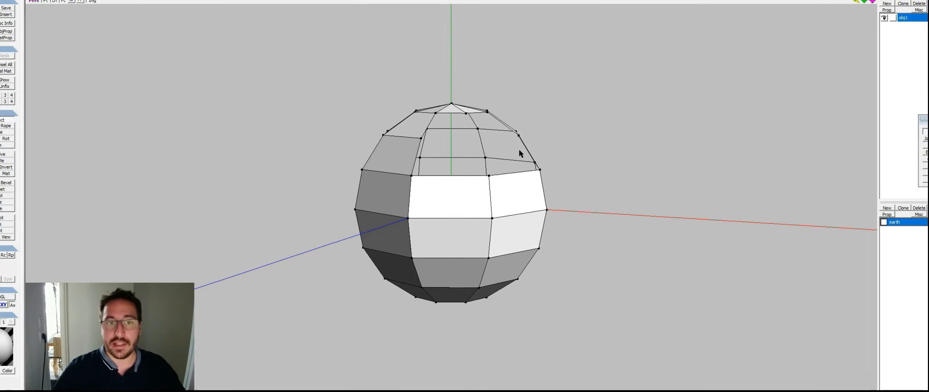
pyautogui.hotkey('ctrl', 'z')
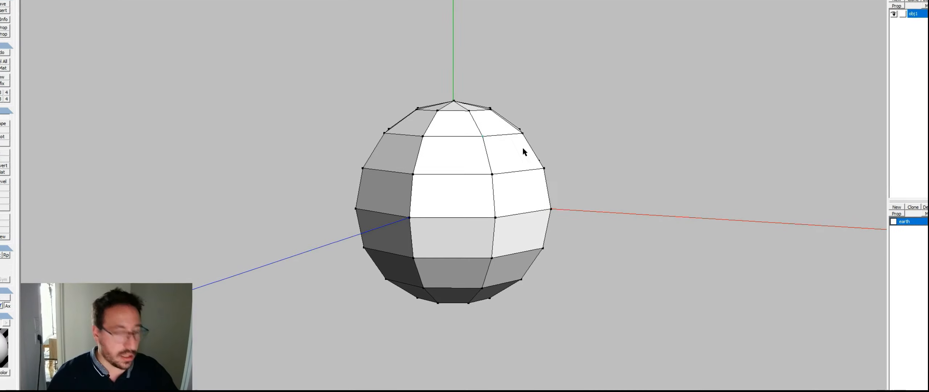
pyautogui.click(450, 134)
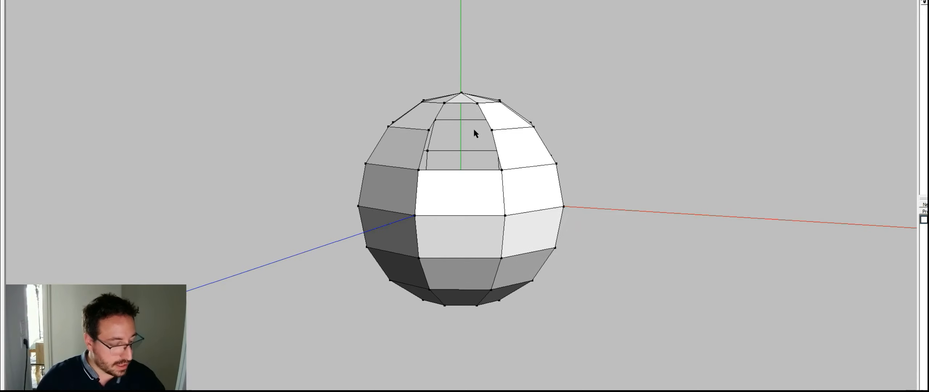
pyautogui.hotkey('ctrl', 'z')
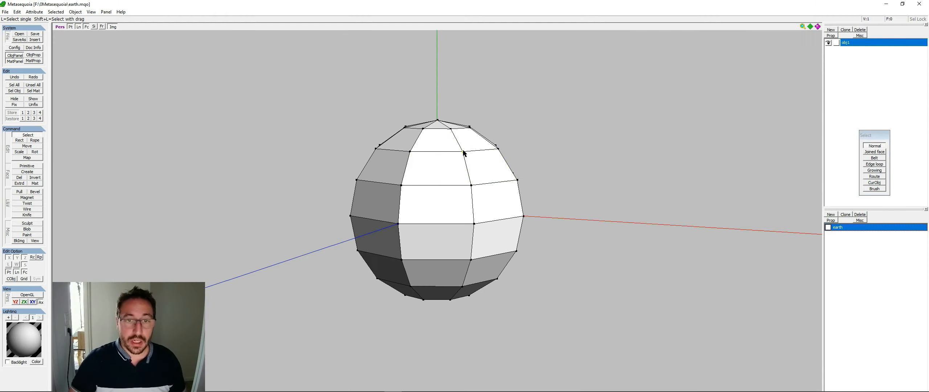
# Step: Select an upper front face and assign the earth.jpg image as the texture of the earth material
pyautogui.click(447, 171)
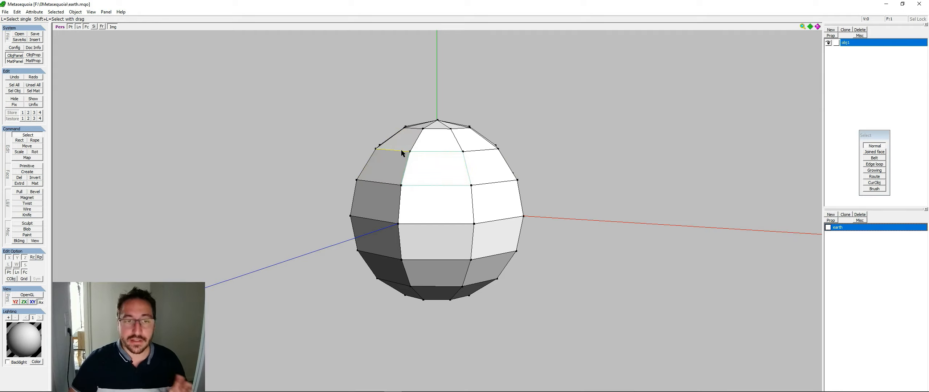
pyautogui.doubleClick(839, 228)
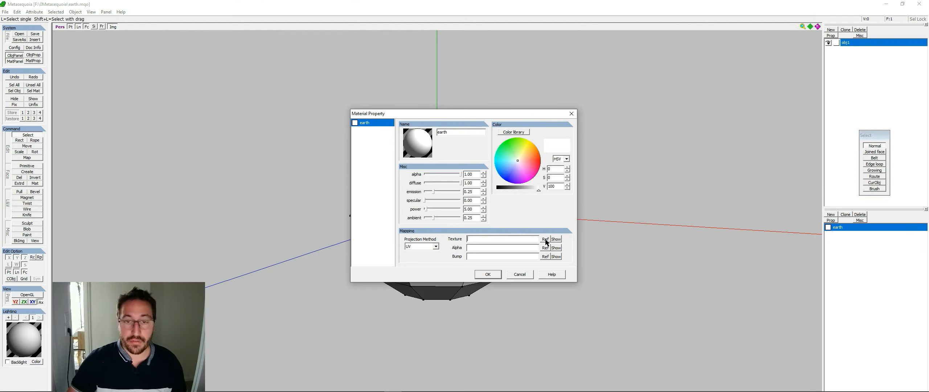
pyautogui.click(545, 239)
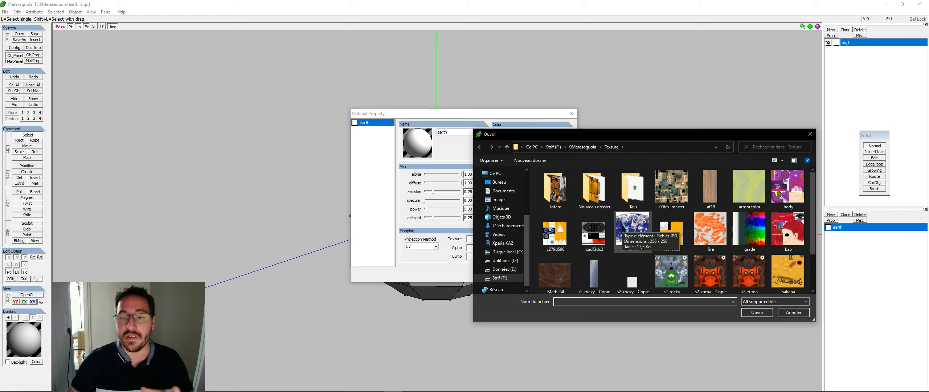
pyautogui.doubleClick(633, 228)
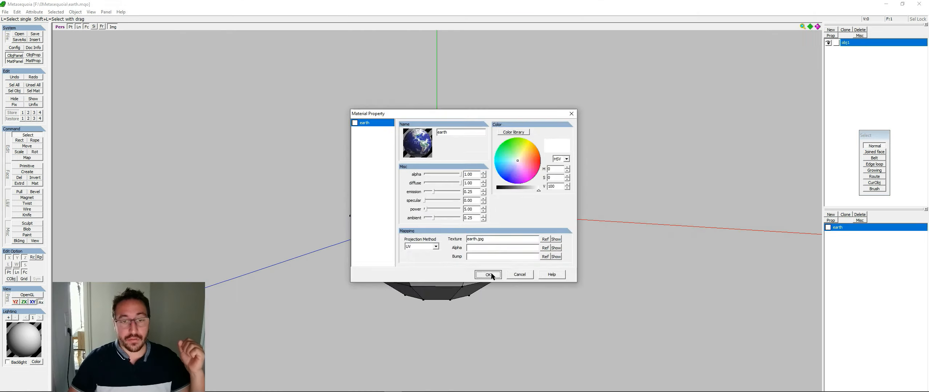
pyautogui.click(510, 317)
# Step: Hide the points, lines and axes so that only the textured globe is displayed
pyautogui.moveTo(578, 257); pyautogui.dragTo(631, 243, button='right')
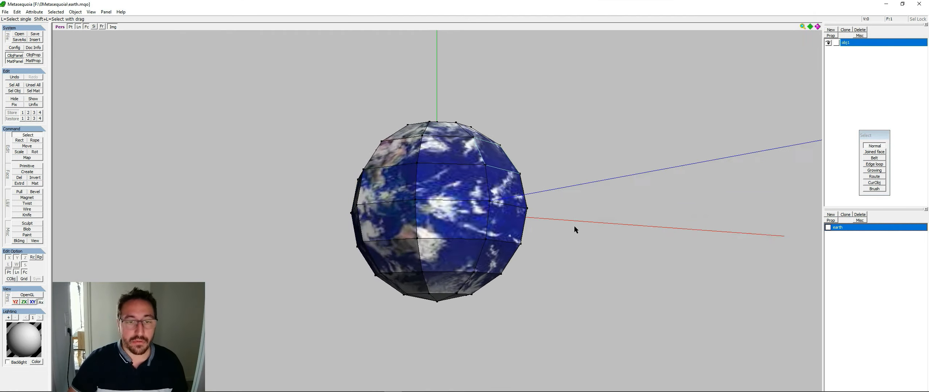
pyautogui.moveTo(574, 227); pyautogui.dragTo(422, 242, button='right')
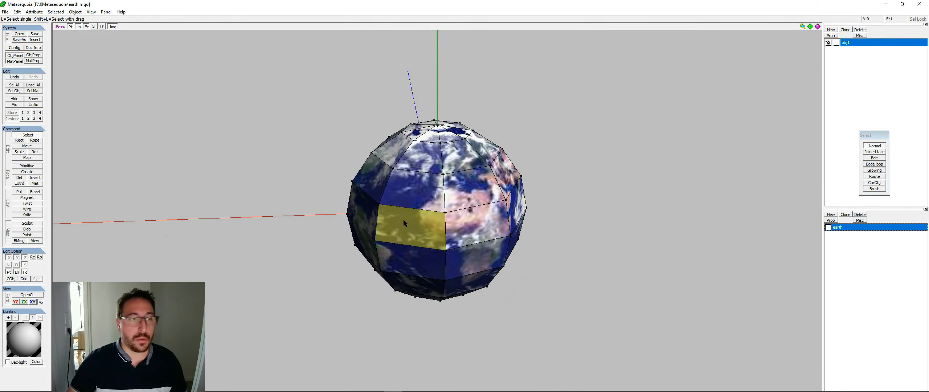
pyautogui.click(78, 28)
pyautogui.moveTo(352, 166); pyautogui.dragTo(126, 251, button='right')
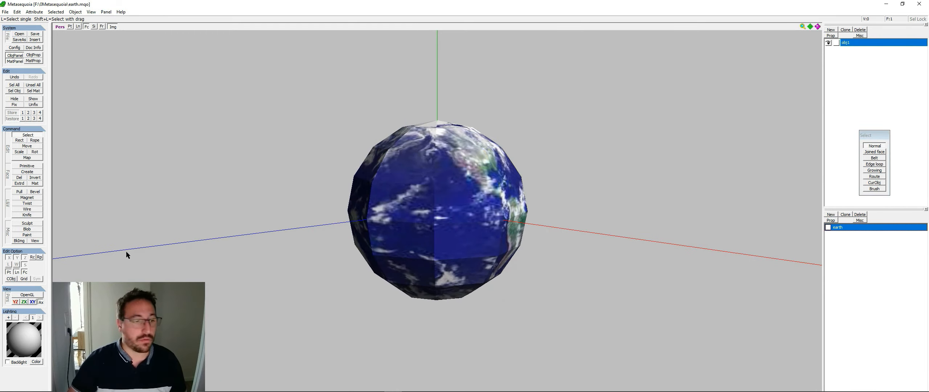
pyautogui.click(41, 302)
pyautogui.moveTo(225, 275); pyautogui.dragTo(497, 234, button='right')
# Step: Import the animal OBJ model with the default axis options, display its points and lines, and switch to the front view
pyautogui.click(498, 234)
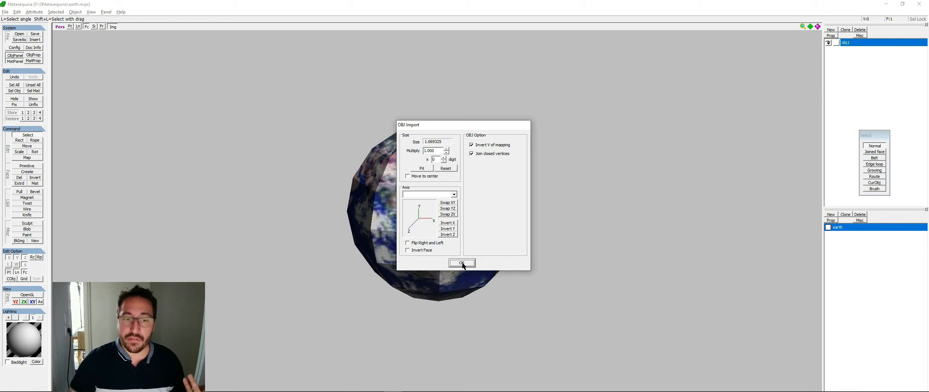
pyautogui.click(462, 263)
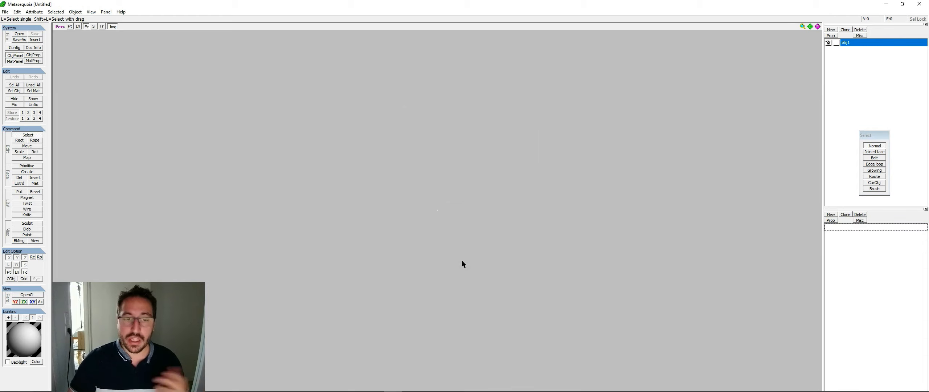
pyautogui.click(78, 26)
pyautogui.scroll(5, 450, 257)
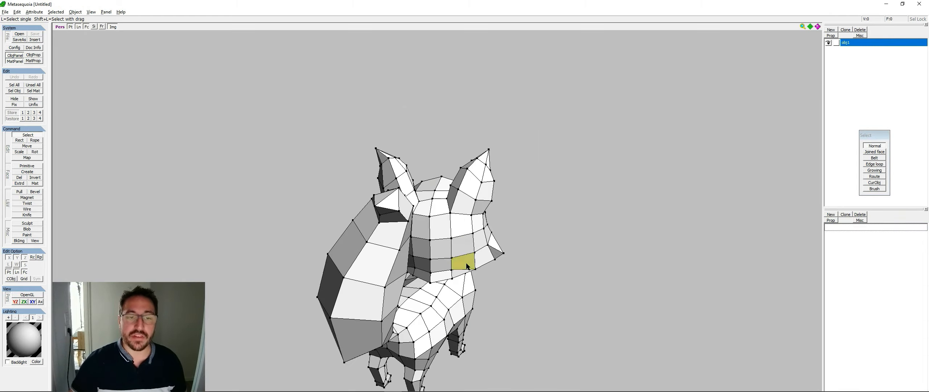
pyautogui.moveTo(466, 264)
pyautogui.mouseDown(button='right')
pyautogui.moveTo(365, 256)
pyautogui.moveTo(471, 262)
pyautogui.mouseUp(button='right')
pyautogui.press('F1')
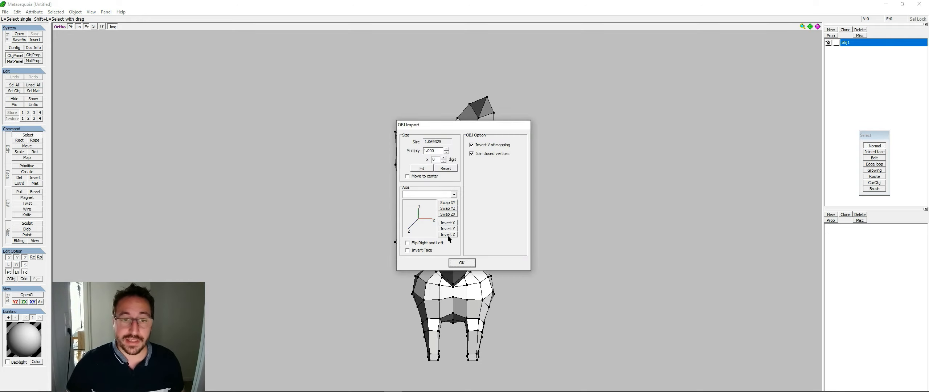
# Step: Import the animal OBJ model again with the Z axis inverted and inspect it from the front and side
pyautogui.click(448, 235)
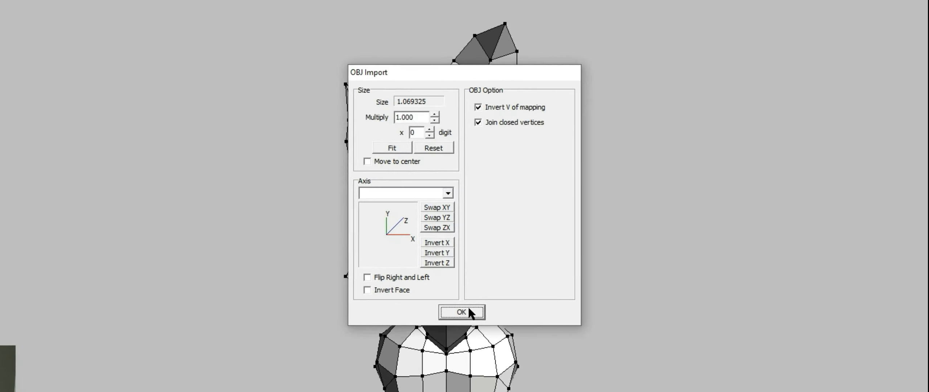
pyautogui.click(473, 315)
pyautogui.moveTo(461, 254)
pyautogui.mouseDown(button='right')
pyautogui.moveTo(452, 274)
pyautogui.moveTo(452, 264)
pyautogui.mouseUp(button='right')
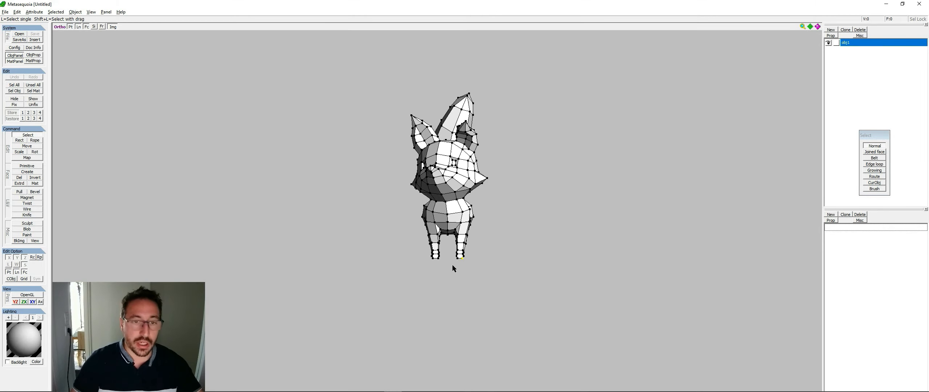
pyautogui.scroll(3, 474, 229)
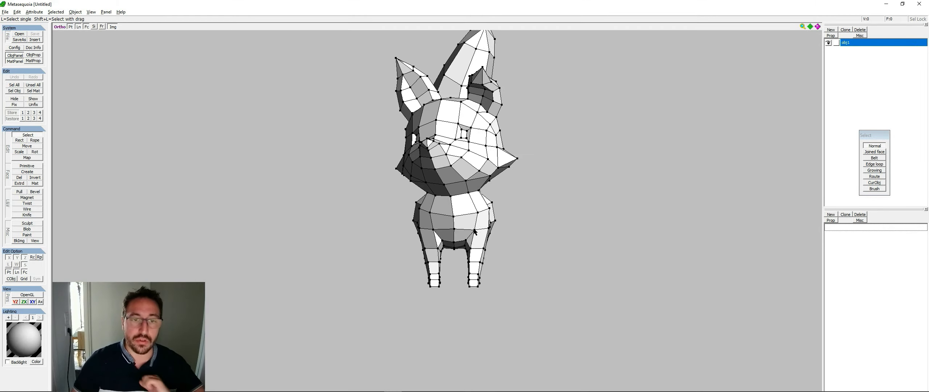
pyautogui.moveTo(470, 223); pyautogui.dragTo(464, 282, button='middle')
pyautogui.moveTo(466, 279)
pyautogui.mouseDown(button='right')
pyautogui.moveTo(514, 276)
pyautogui.moveTo(487, 269)
pyautogui.moveTo(581, 278)
pyautogui.mouseUp(button='right')
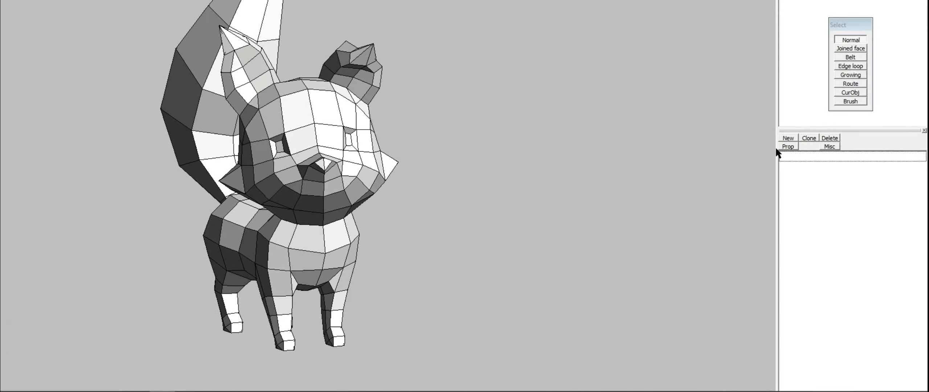
# Step: Create three new materials for the animal model
pyautogui.click(789, 138)
pyautogui.click(789, 138)
pyautogui.click(789, 139)
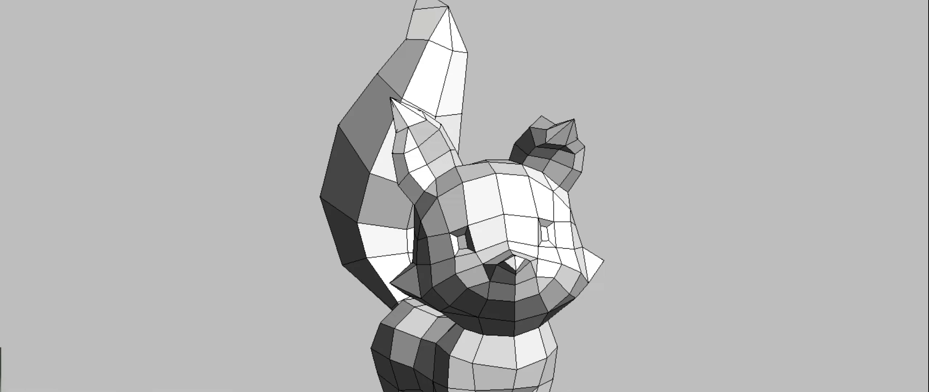
# Step: Name the three materials Orange, Beige and Noir, and set the Noir material's color to black with V at 0
pyautogui.doubleClick(751, 73)
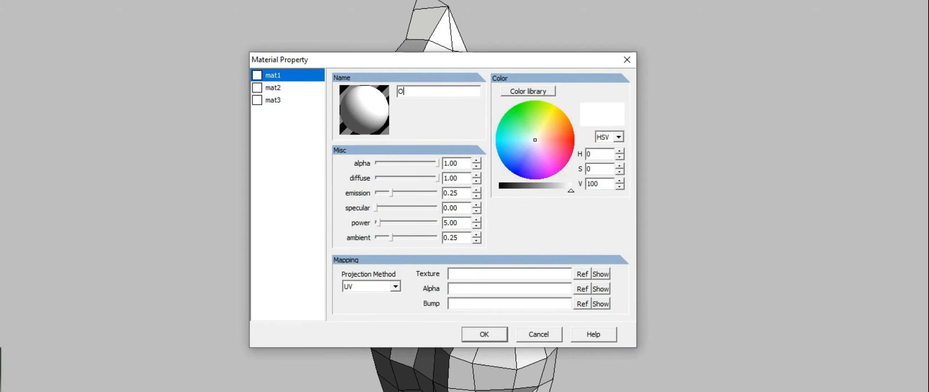
pyautogui.click(281, 87)
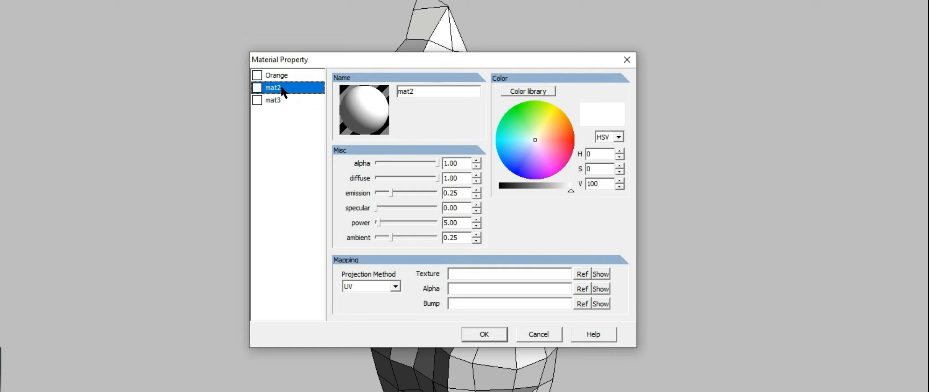
pyautogui.doubleClick(453, 95)
pyautogui.click(284, 101)
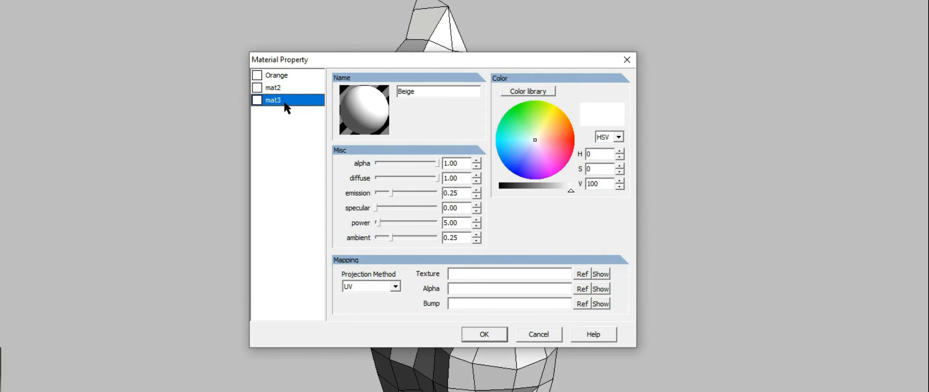
pyautogui.write('Noir')
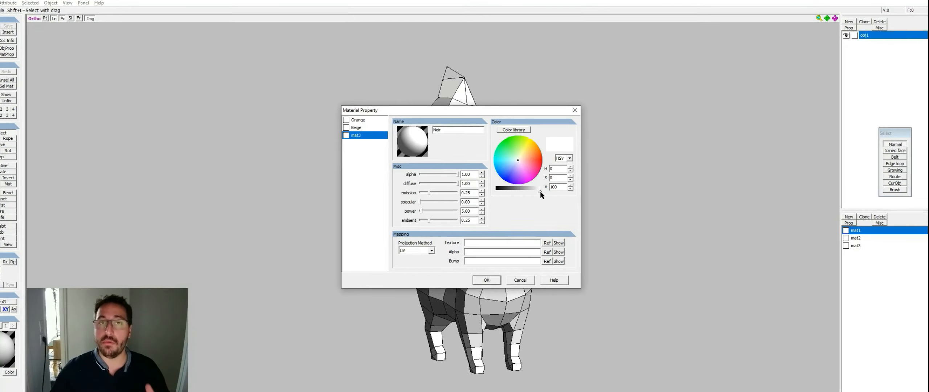
pyautogui.moveTo(541, 192); pyautogui.dragTo(456, 191)
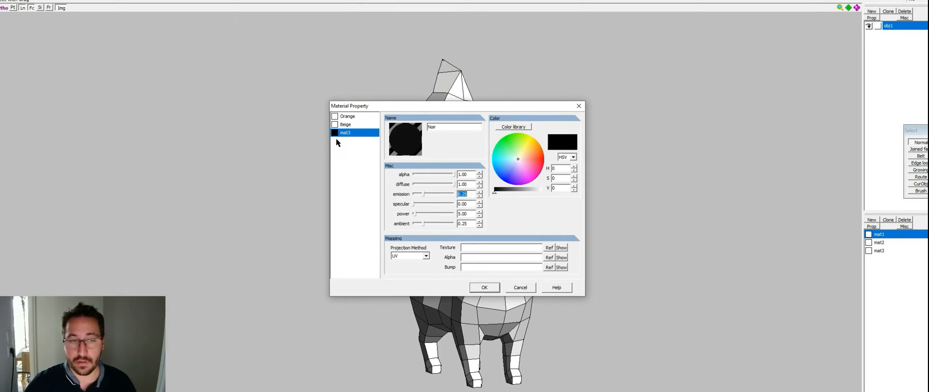
# Step: Set the Beige material's color to a light beige with H 52, S 18 and V 84
pyautogui.click(348, 125)
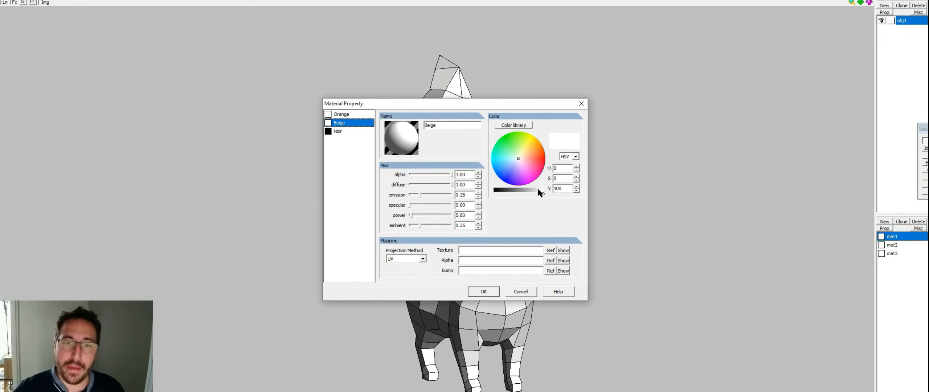
pyautogui.moveTo(541, 192); pyautogui.dragTo(537, 194)
pyautogui.click(521, 153)
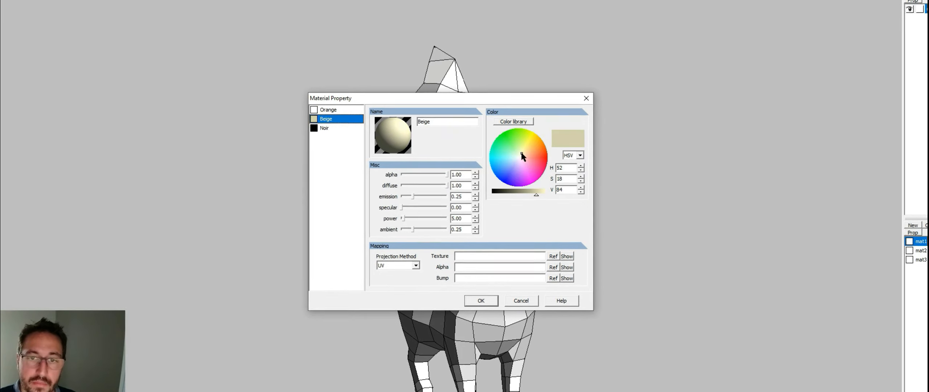
pyautogui.click(522, 153)
# Step: Set the Orange material's color to a bright orange with H 24 and accept the material properties
pyautogui.click(322, 107)
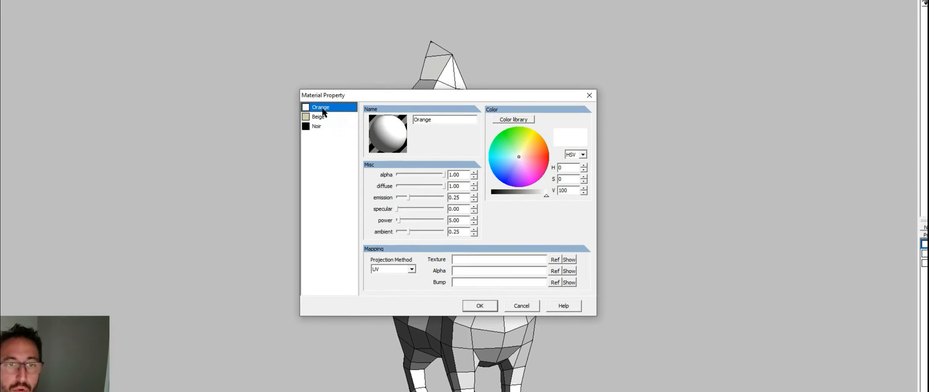
pyautogui.moveTo(523, 151); pyautogui.dragTo(546, 144)
pyautogui.click(586, 169)
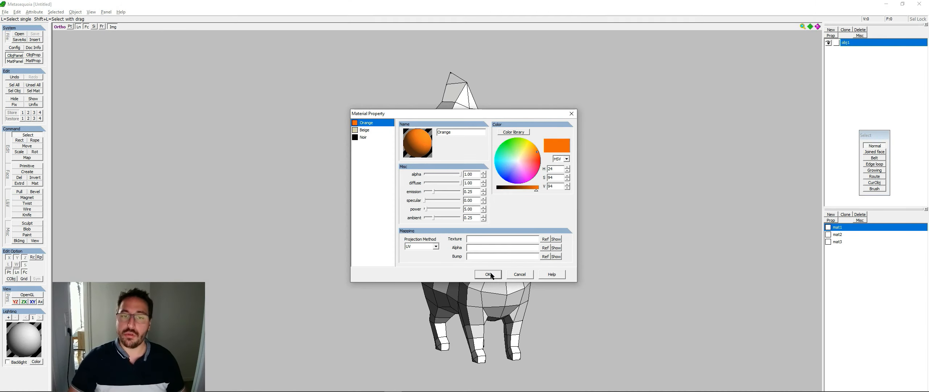
pyautogui.click(488, 275)
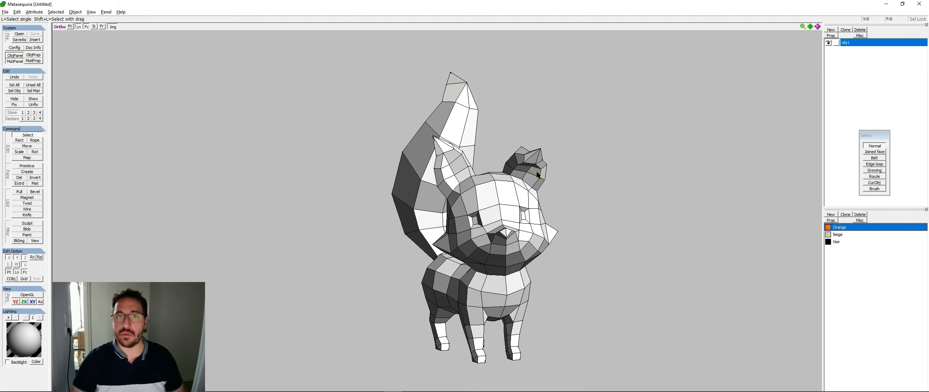
# Step: Select the whole animal mesh through its joined faces and apply the Orange material to the selected faces
pyautogui.hotkey('ctrl', 'a')
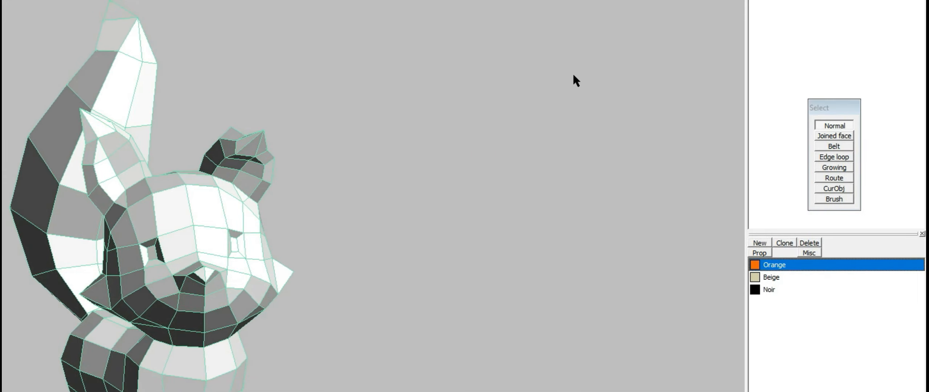
pyautogui.click(574, 75)
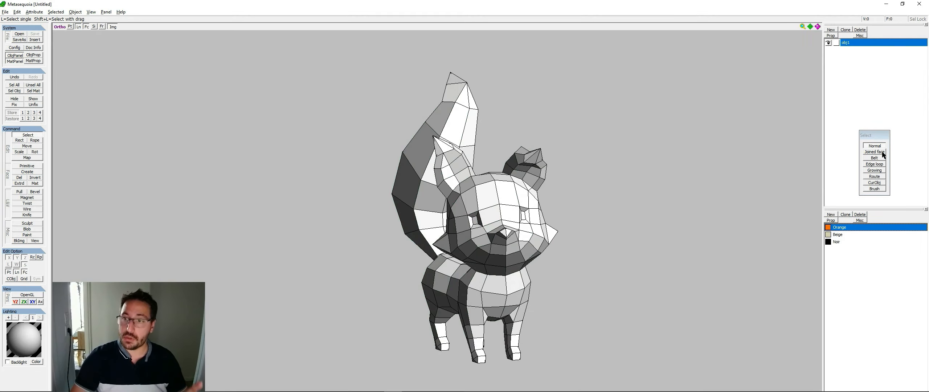
pyautogui.click(879, 152)
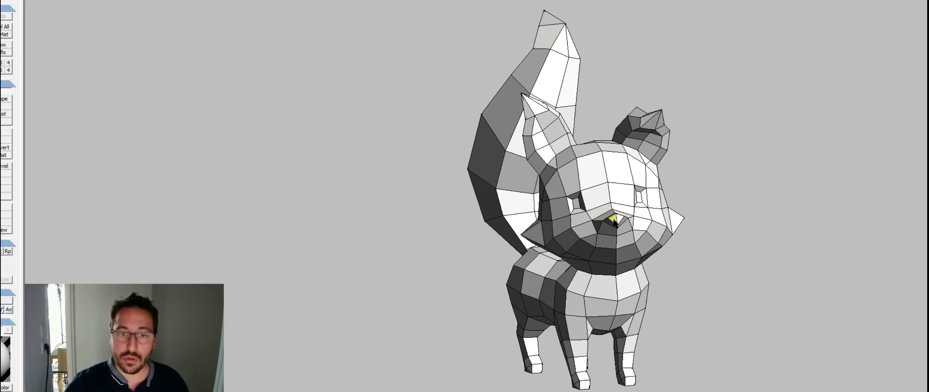
pyautogui.click(507, 231)
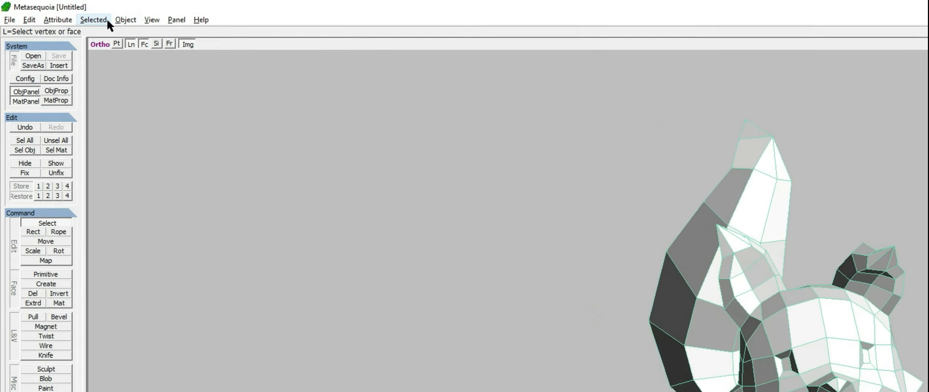
pyautogui.click(80, 15)
pyautogui.click(178, 132)
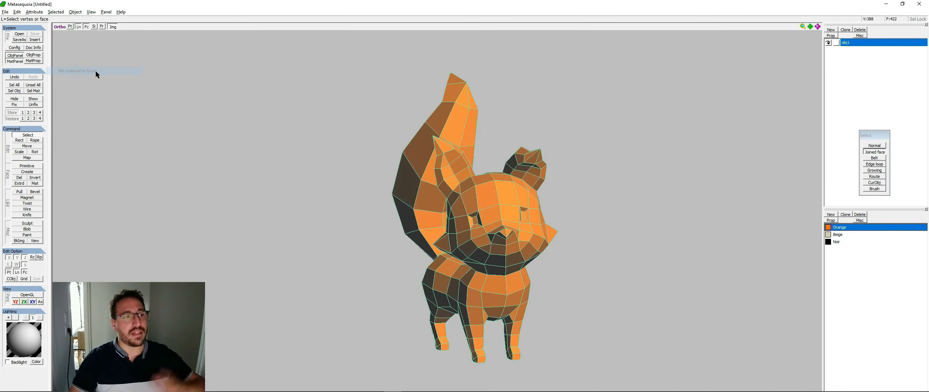
# Step: Return to normal selection mode, reposition the selection options window and deselect the animal mesh
pyautogui.click(871, 147)
pyautogui.moveTo(878, 137); pyautogui.dragTo(869, 123)
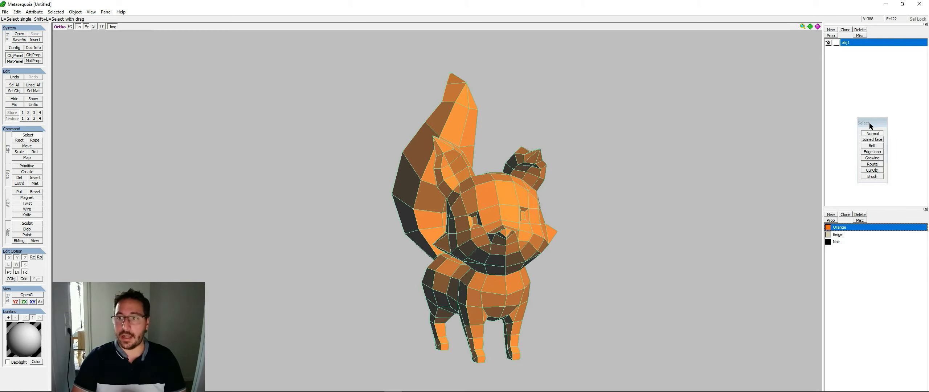
pyautogui.click(739, 128)
pyautogui.moveTo(617, 227)
pyautogui.mouseDown(button='right')
pyautogui.moveTo(558, 226)
pyautogui.moveTo(617, 234)
pyautogui.mouseUp(button='right')
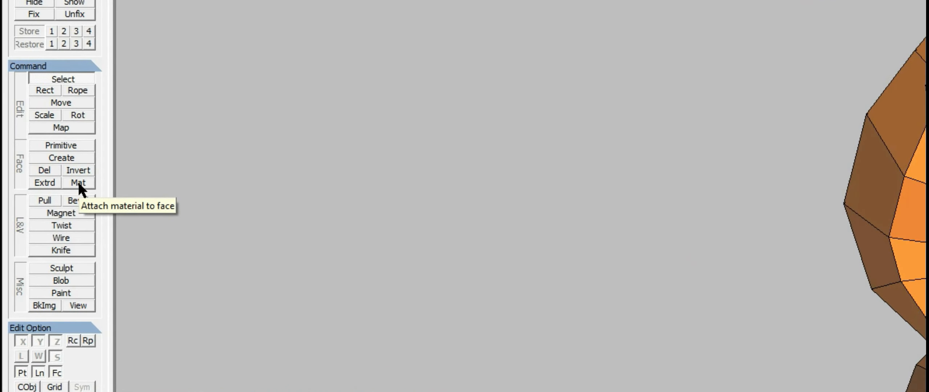
# Step: Attach the Beige material to the inner faces of both ears
pyautogui.click(78, 182)
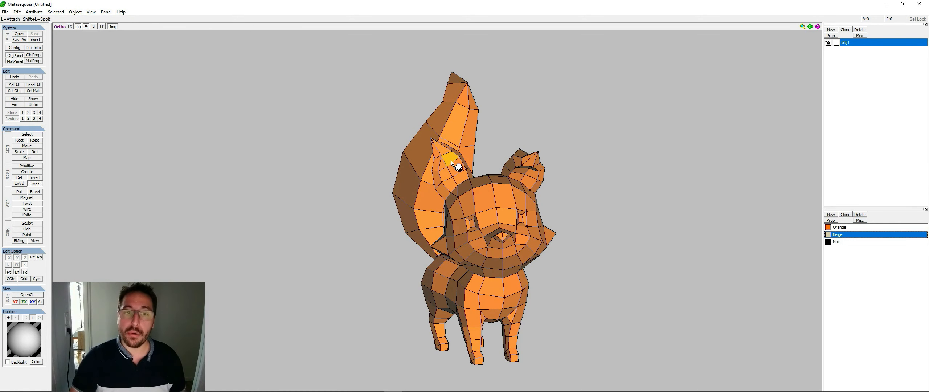
pyautogui.moveTo(444, 167)
pyautogui.mouseDown()
pyautogui.moveTo(451, 181)
pyautogui.moveTo(461, 177)
pyautogui.moveTo(450, 184)
pyautogui.mouseUp()
pyautogui.moveTo(502, 218); pyautogui.dragTo(539, 115, button='right')
pyautogui.moveTo(533, 129); pyautogui.dragTo(541, 124)
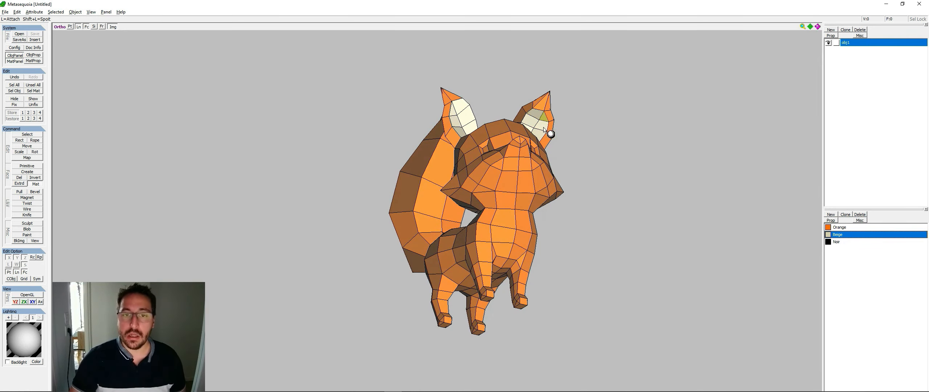
# Step: Paint the faces of the muzzle underside, chest and belly with the Beige material
pyautogui.moveTo(601, 174); pyautogui.dragTo(590, 192, button='right')
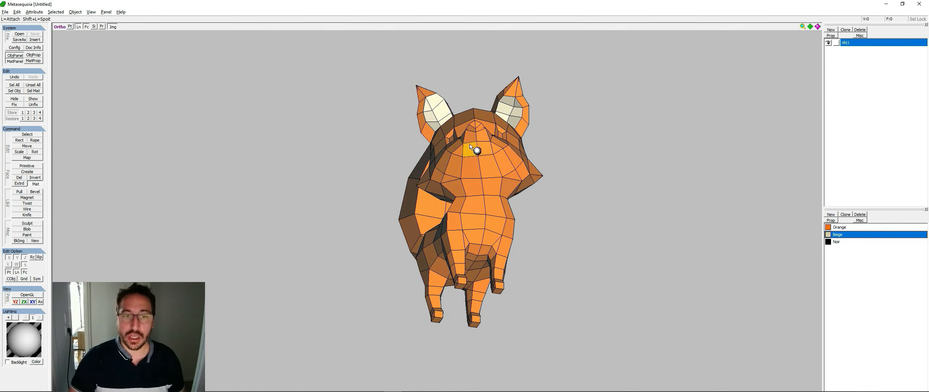
pyautogui.moveTo(484, 139)
pyautogui.mouseDown()
pyautogui.moveTo(491, 192)
pyautogui.moveTo(477, 149)
pyautogui.moveTo(474, 242)
pyautogui.moveTo(487, 237)
pyautogui.mouseUp()
pyautogui.moveTo(472, 265); pyautogui.dragTo(455, 197, button='right')
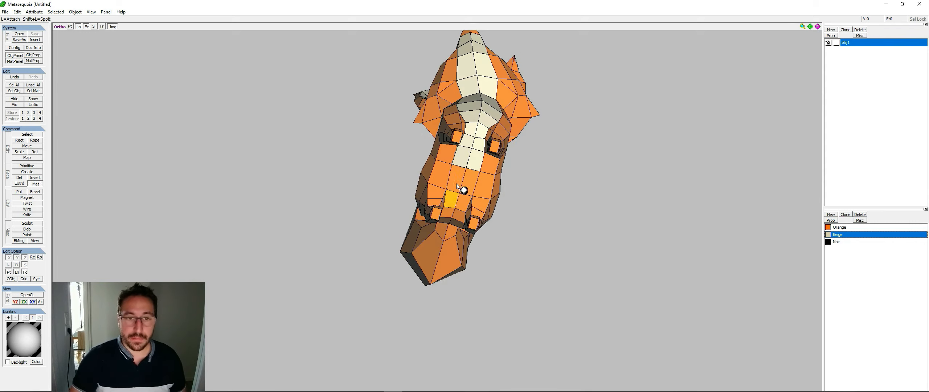
pyautogui.moveTo(455, 182); pyautogui.dragTo(455, 214)
# Step: Paint two forehead faces with Beige and correct them back to the Orange material
pyautogui.moveTo(483, 199); pyautogui.dragTo(495, 241, button='right')
pyautogui.click(510, 231)
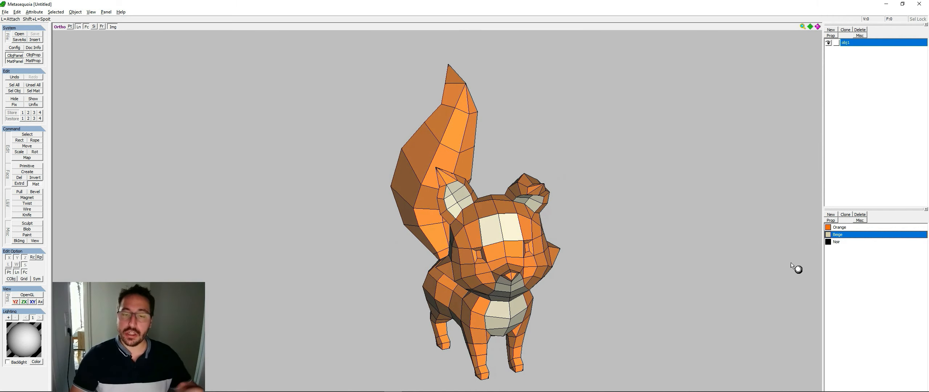
pyautogui.click(840, 229)
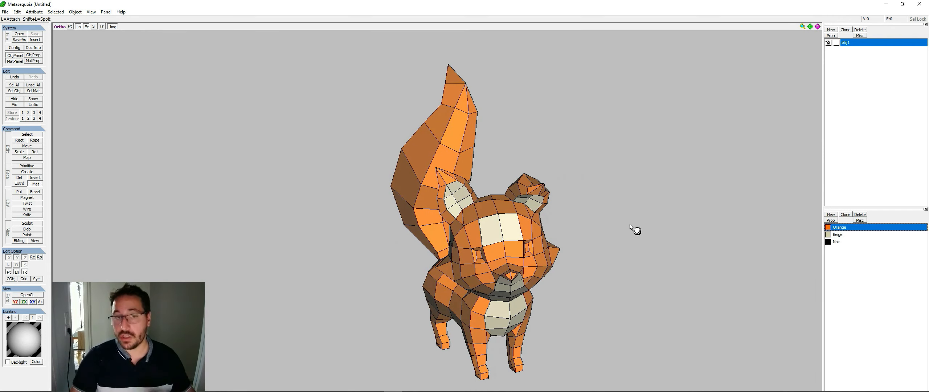
pyautogui.click(507, 232)
pyautogui.click(492, 233)
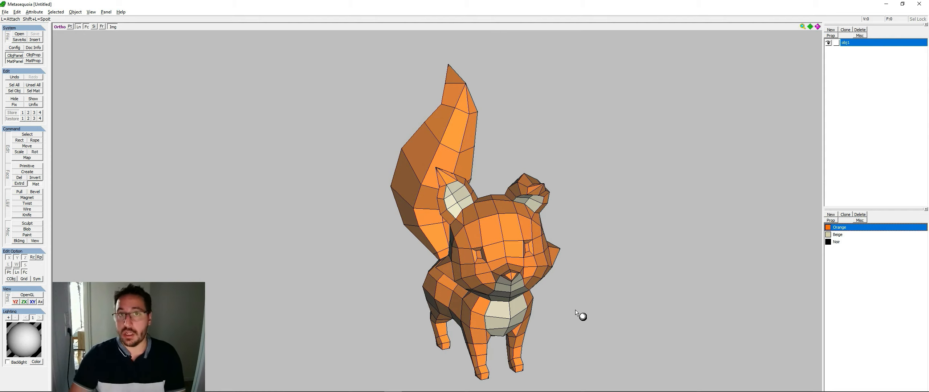
# Step: Paint the faces all around the tip of the tail with the Beige material
pyautogui.click(842, 235)
pyautogui.moveTo(491, 126)
pyautogui.mouseDown()
pyautogui.moveTo(431, 105)
pyautogui.moveTo(433, 67)
pyautogui.mouseUp()
pyautogui.moveTo(445, 118); pyautogui.dragTo(533, 117, button='right')
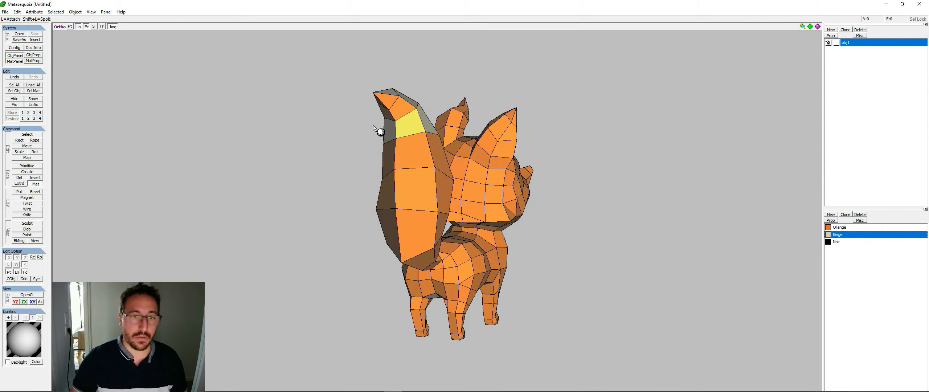
pyautogui.moveTo(386, 105); pyautogui.dragTo(479, 105, button='right')
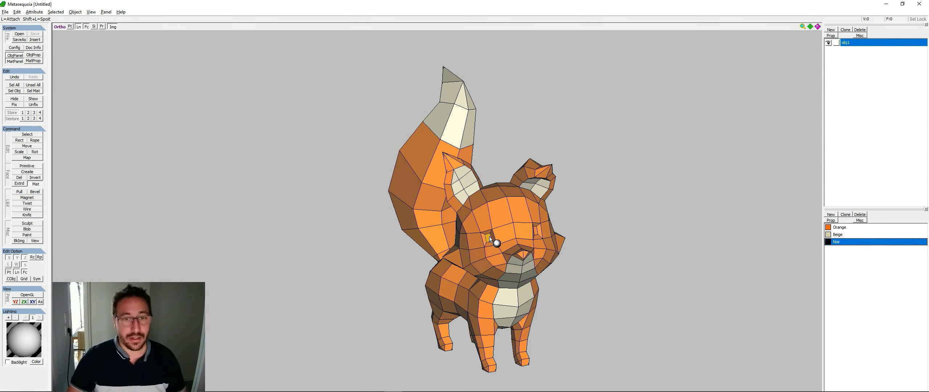
# Step: Paint the eyes, nose, ear tips and paws with the Noir material
pyautogui.moveTo(489, 237); pyautogui.dragTo(330, 343, button='right')
pyautogui.moveTo(417, 357); pyautogui.dragTo(493, 347, button='right')
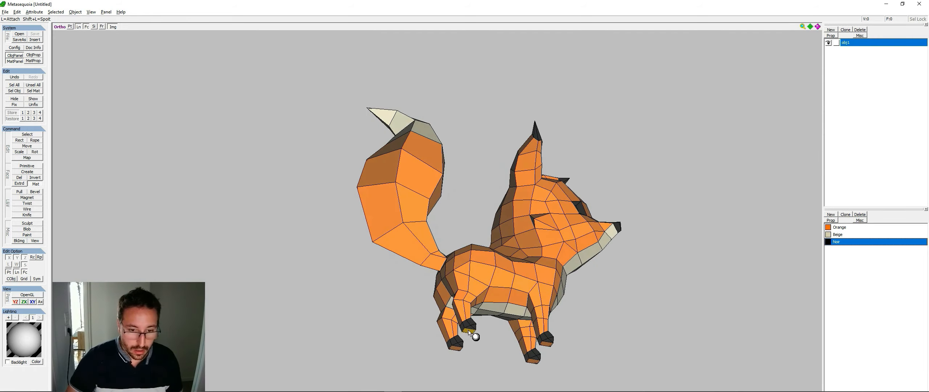
pyautogui.moveTo(549, 348); pyautogui.dragTo(504, 357, button='right')
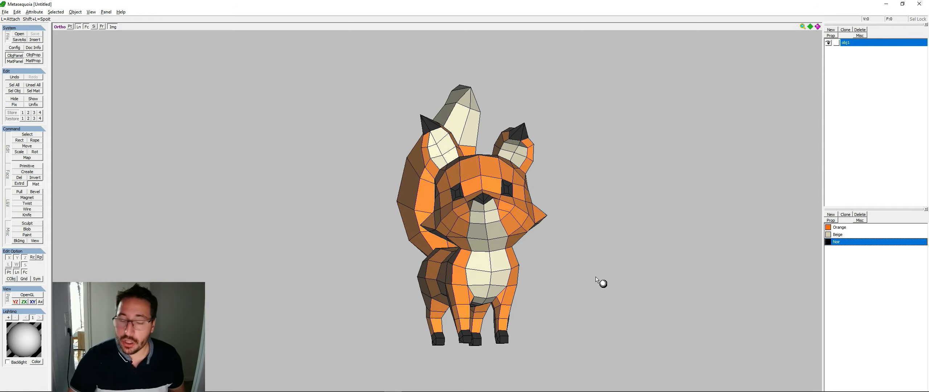
# Step: Hide the mesh lines to view the colored animal without its wireframe, and show them again
pyautogui.moveTo(597, 278); pyautogui.dragTo(566, 280, button='right')
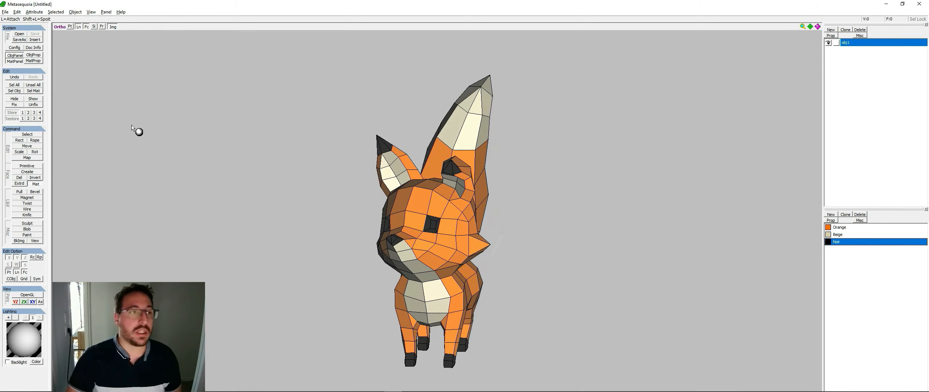
pyautogui.click(76, 27)
pyautogui.moveTo(535, 244); pyautogui.dragTo(571, 244, button='right')
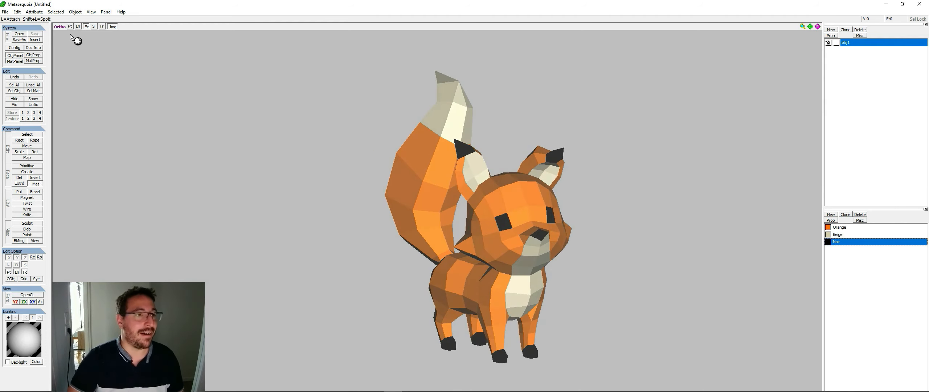
pyautogui.click(78, 26)
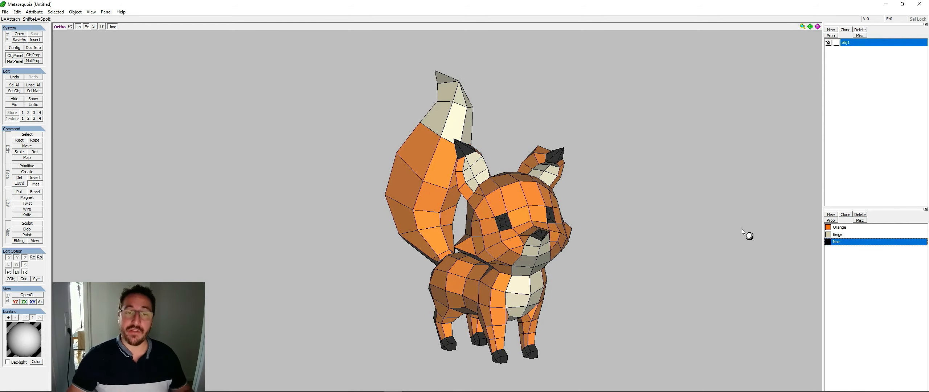
# Step: Examine the colored animal from several angles, close up and from a distance
pyautogui.moveTo(639, 249); pyautogui.dragTo(574, 239, button='right')
pyautogui.moveTo(579, 241); pyautogui.dragTo(817, 199, button='middle')
pyautogui.scroll(6, 558, 234)
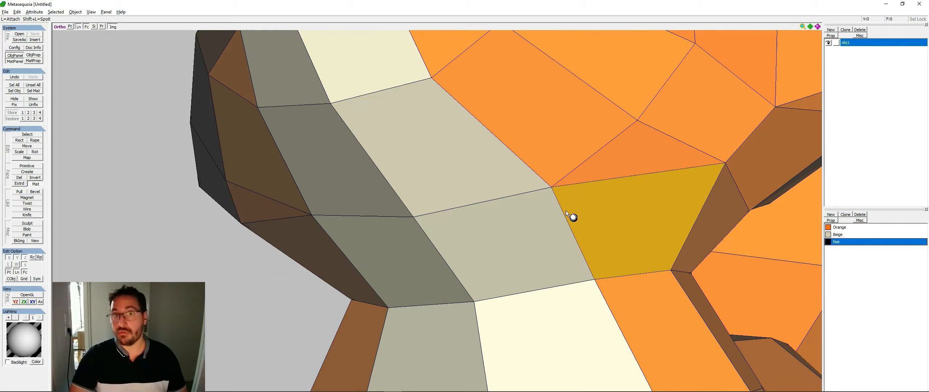
pyautogui.scroll(-6, 567, 210)
pyautogui.scroll(5, 564, 213)
pyautogui.scroll(-5, 564, 212)
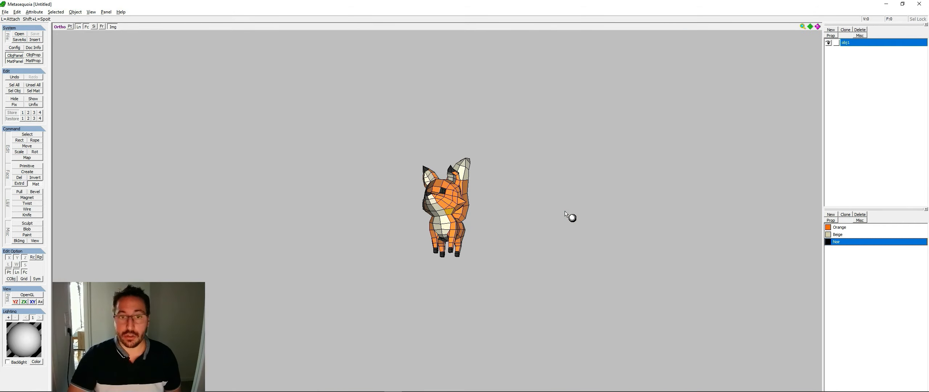
pyautogui.scroll(5, 565, 212)
pyautogui.scroll(-5, 564, 212)
pyautogui.scroll(2, 500, 245)
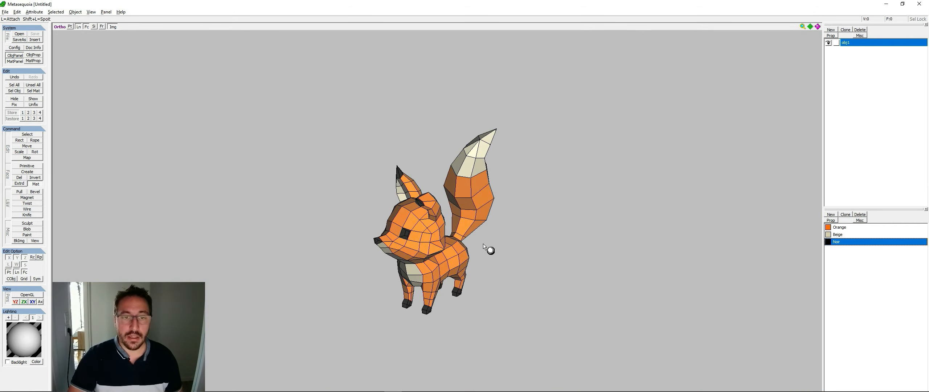
pyautogui.moveTo(489, 243)
pyautogui.mouseDown(button='right')
pyautogui.moveTo(407, 251)
pyautogui.moveTo(282, 235)
pyautogui.moveTo(549, 245)
pyautogui.moveTo(501, 252)
pyautogui.mouseUp(button='right')
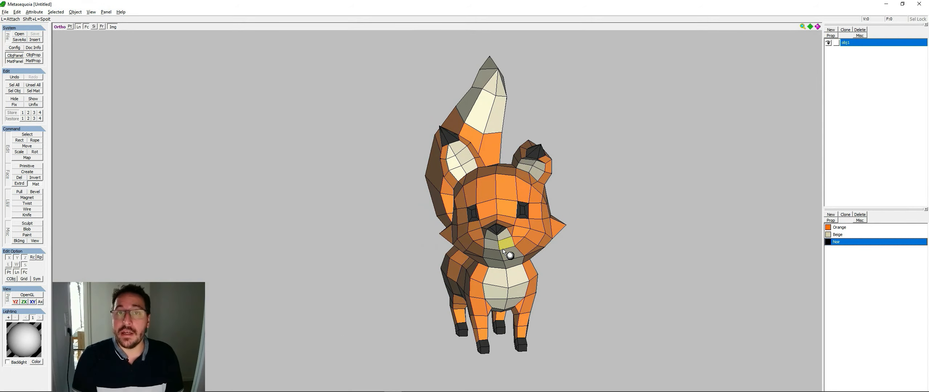